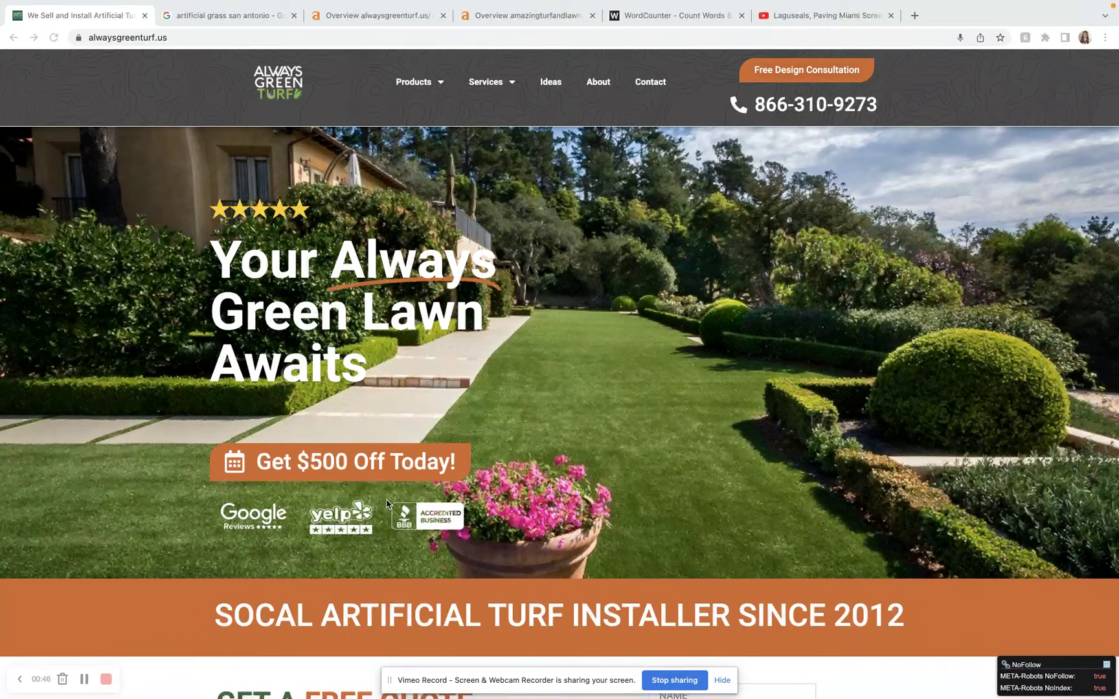
scroll(387, 500, down, 3)
scroll(387, 501, down, 2)
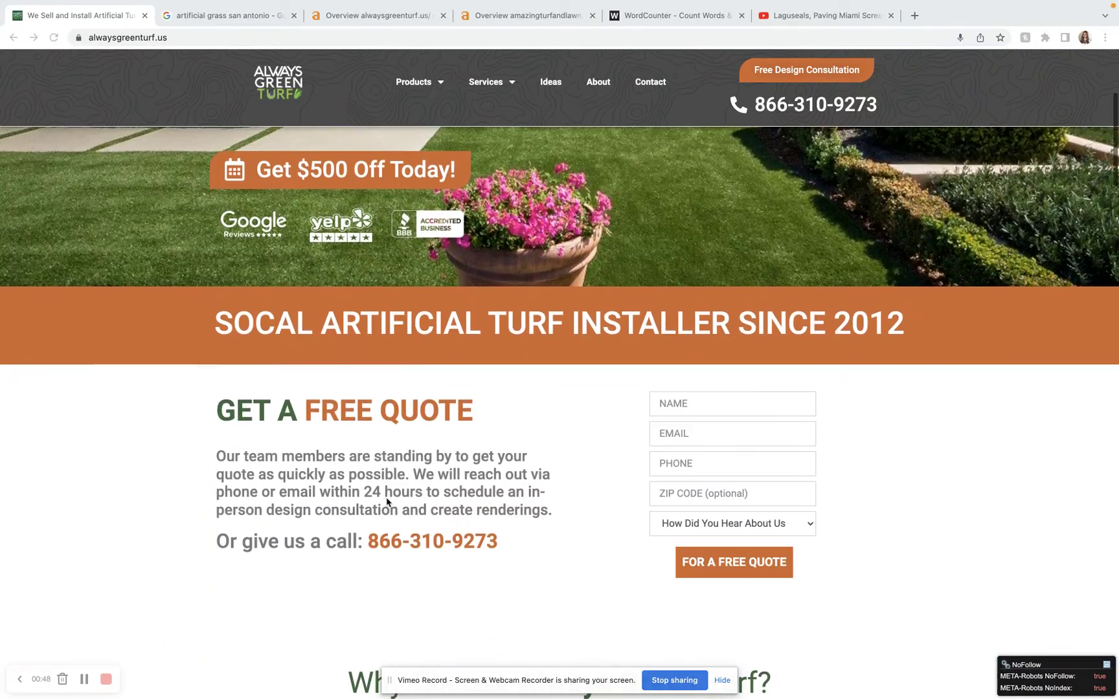
scroll(388, 503, down, 2)
scroll(387, 503, down, 3)
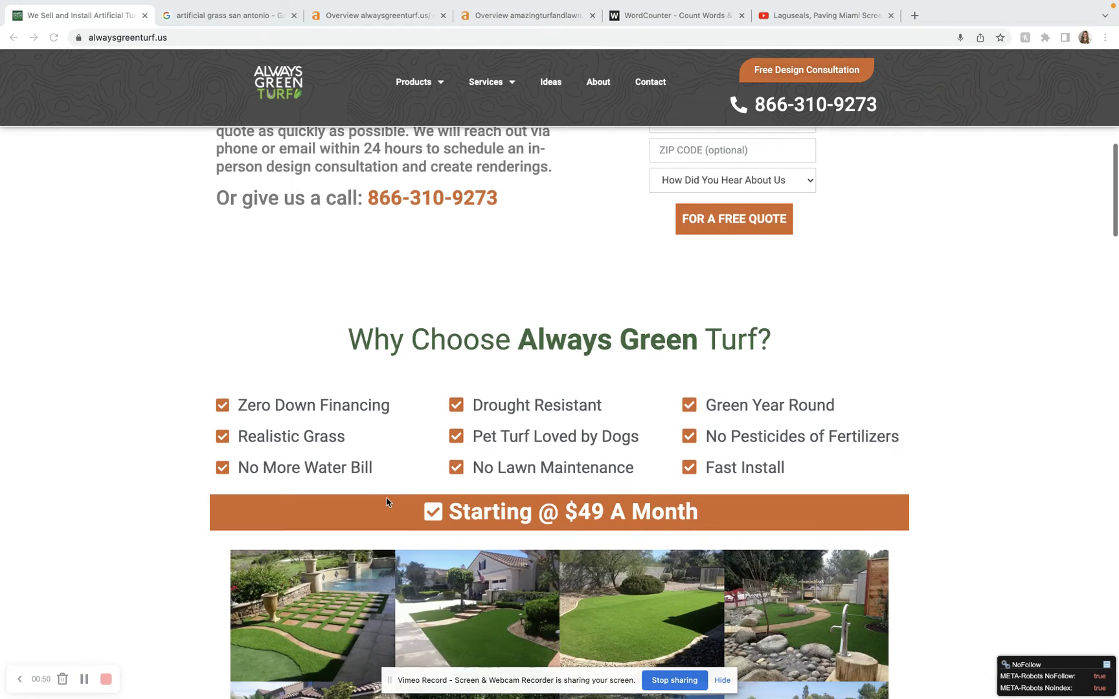
scroll(387, 504, down, 3)
scroll(388, 501, down, 1)
scroll(387, 502, down, 1)
scroll(387, 503, down, 2)
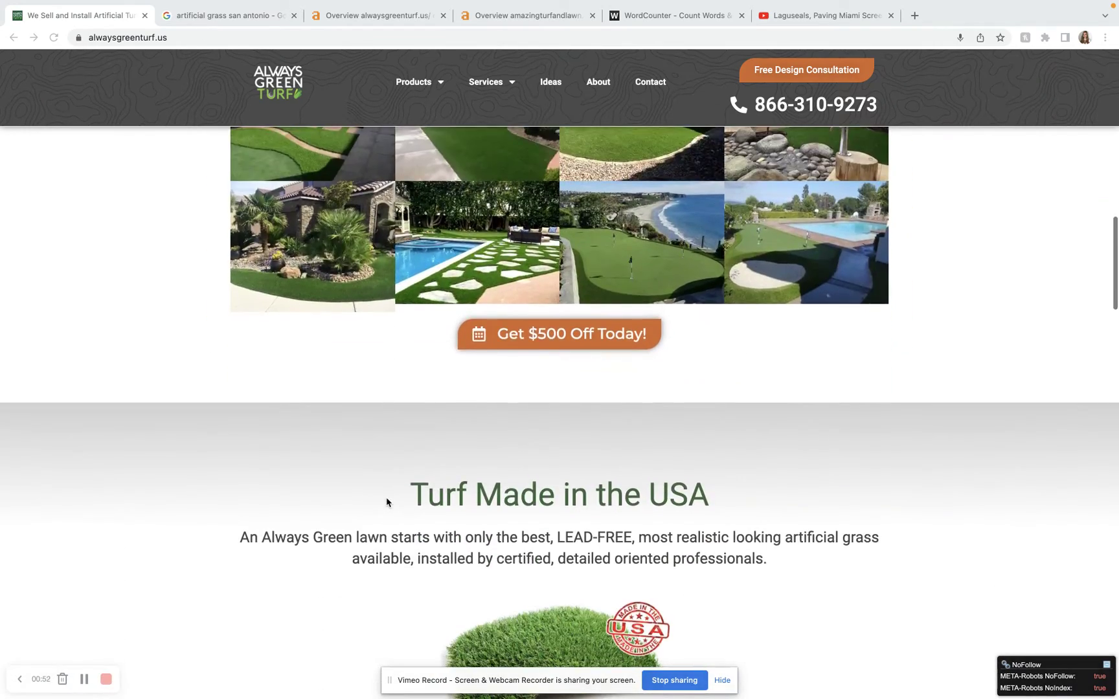
scroll(387, 503, down, 2)
scroll(388, 502, down, 1)
scroll(388, 503, down, 3)
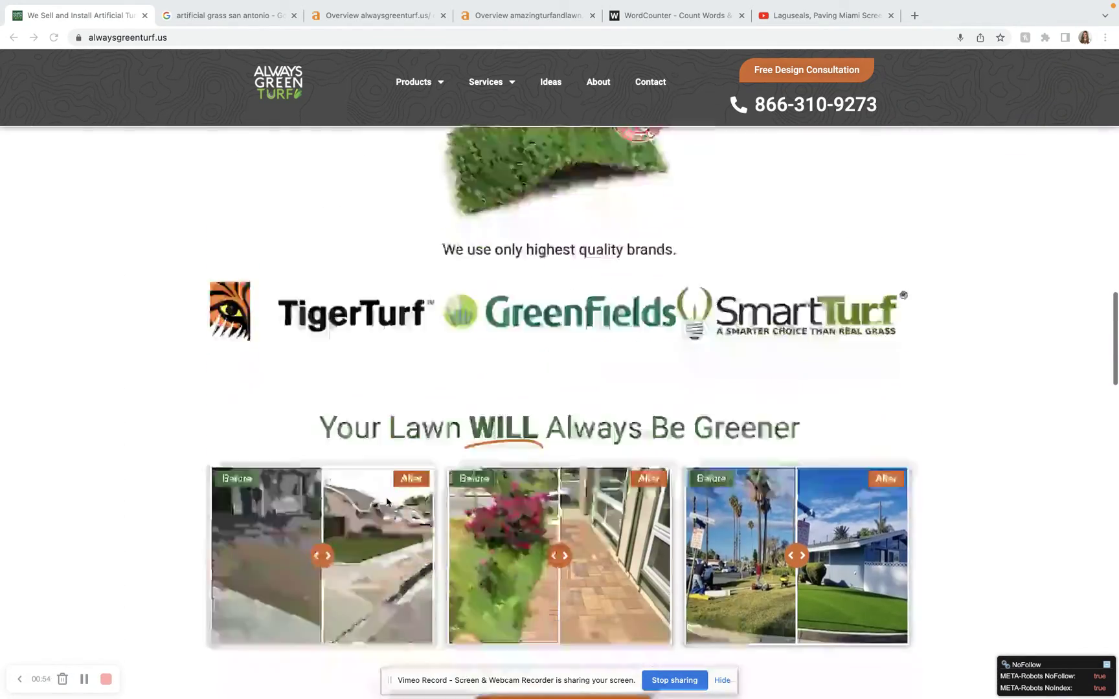
scroll(388, 503, down, 1)
scroll(387, 502, down, 2)
scroll(388, 502, down, 2)
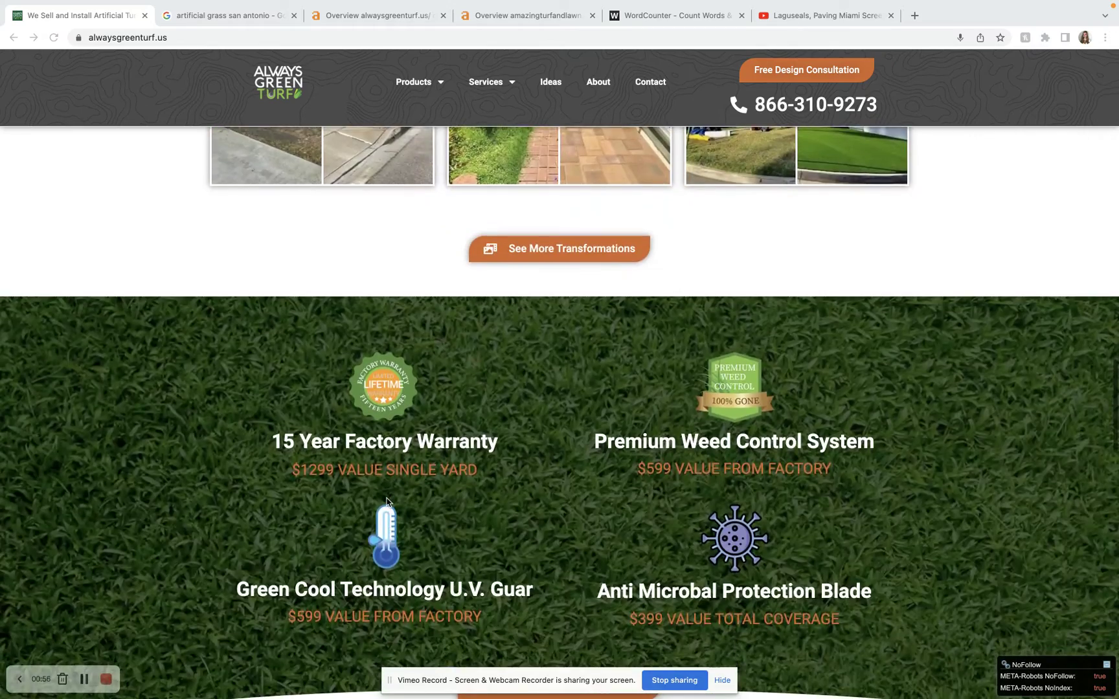
scroll(387, 503, down, 2)
scroll(388, 503, down, 1)
scroll(387, 503, down, 2)
scroll(388, 503, down, 1)
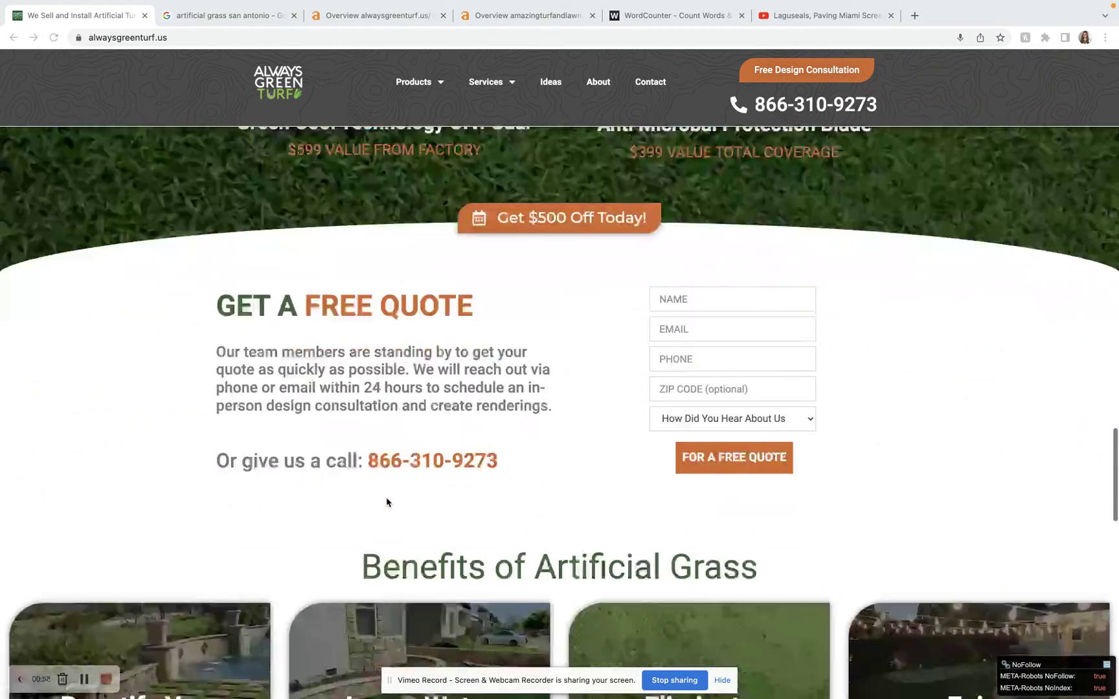
scroll(387, 503, down, 2)
scroll(387, 503, down, 2)
scroll(388, 504, down, 1)
scroll(387, 503, down, 1)
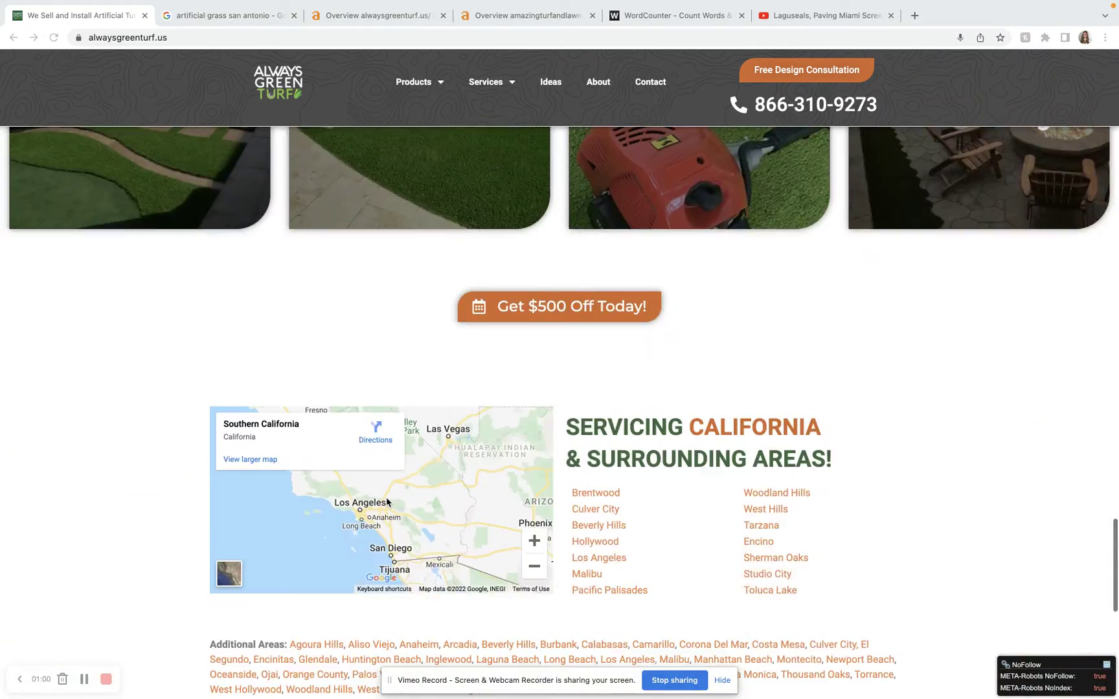
scroll(388, 503, down, 2)
scroll(388, 503, down, 1)
scroll(387, 503, down, 3)
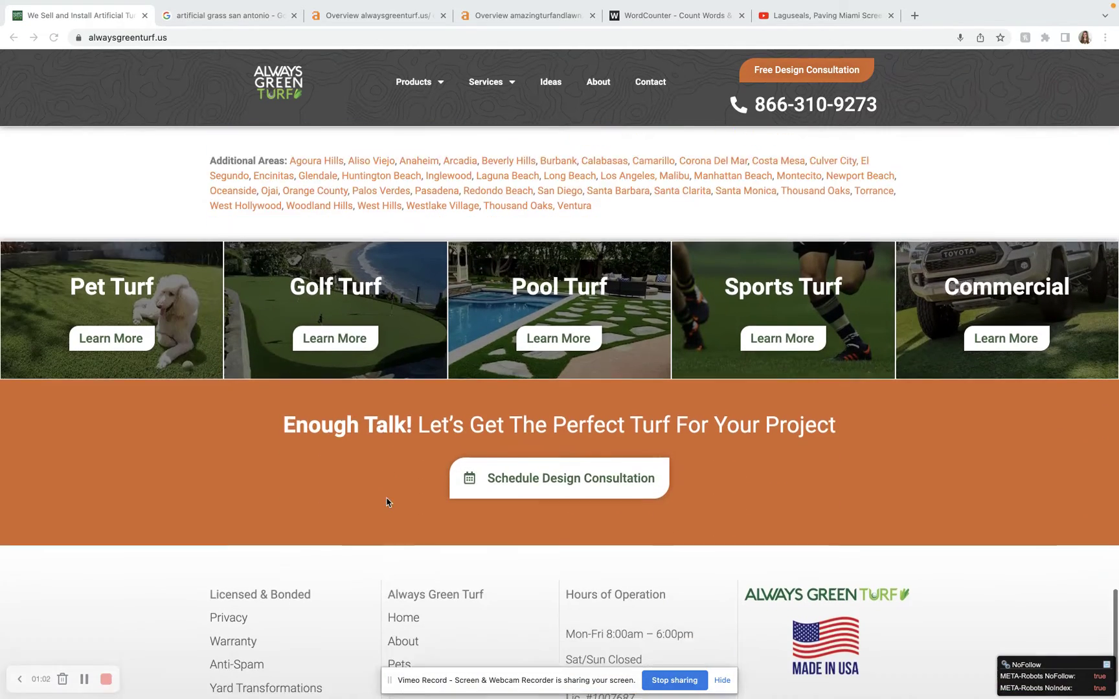
scroll(387, 503, down, 1)
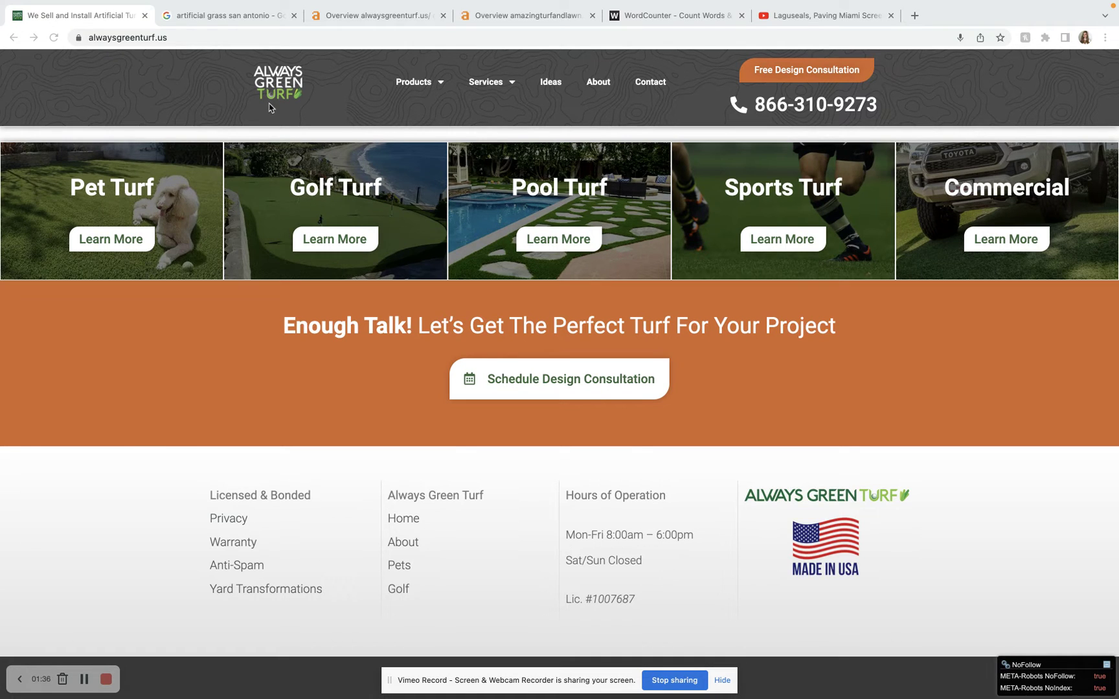
Step: Switch to the Google results for artificial grass san antonio
click(245, 14)
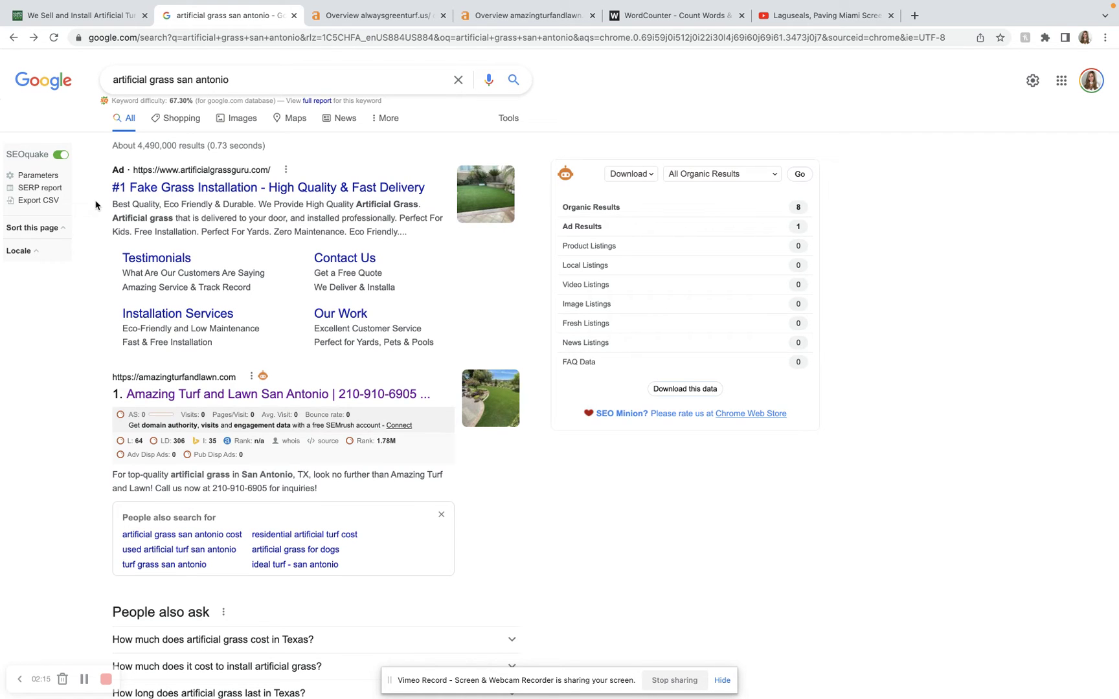
scroll(96, 205, down, 2)
scroll(95, 205, down, 3)
scroll(96, 204, down, 1)
scroll(96, 205, down, 2)
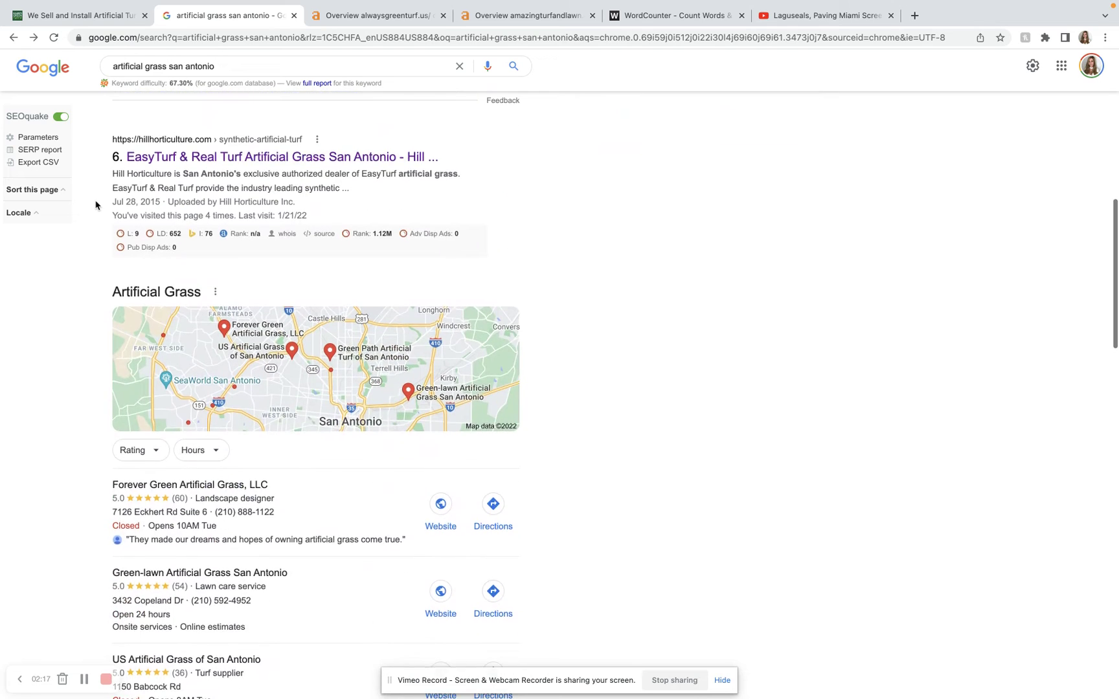
scroll(95, 205, down, 2)
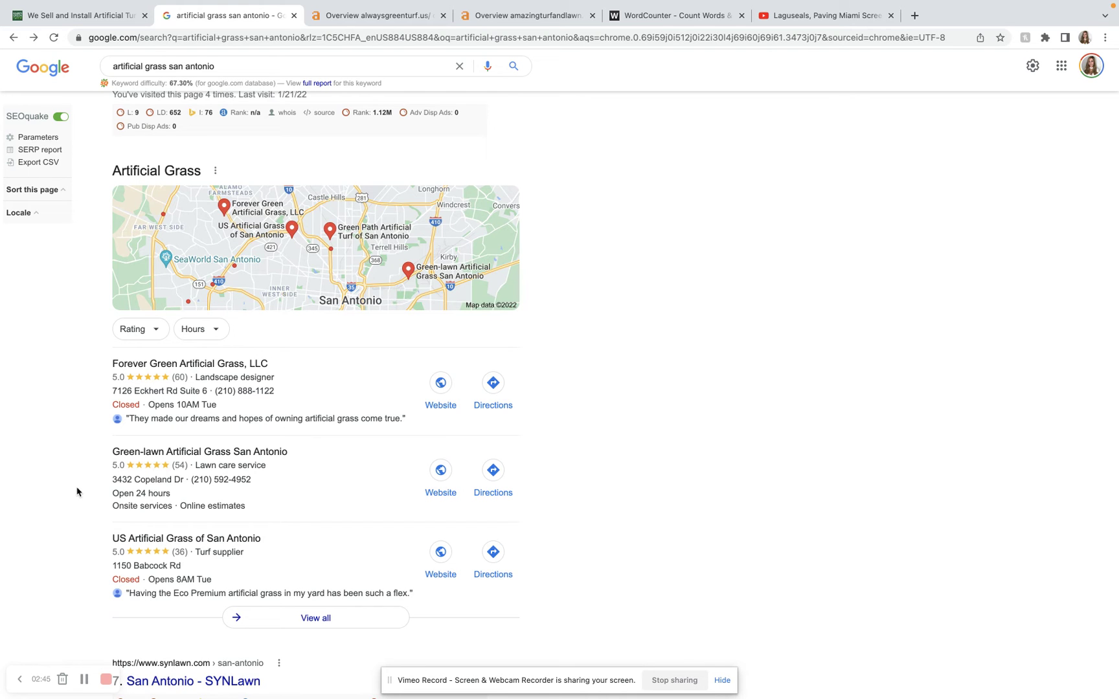
scroll(76, 492, up, 2)
scroll(77, 493, up, 3)
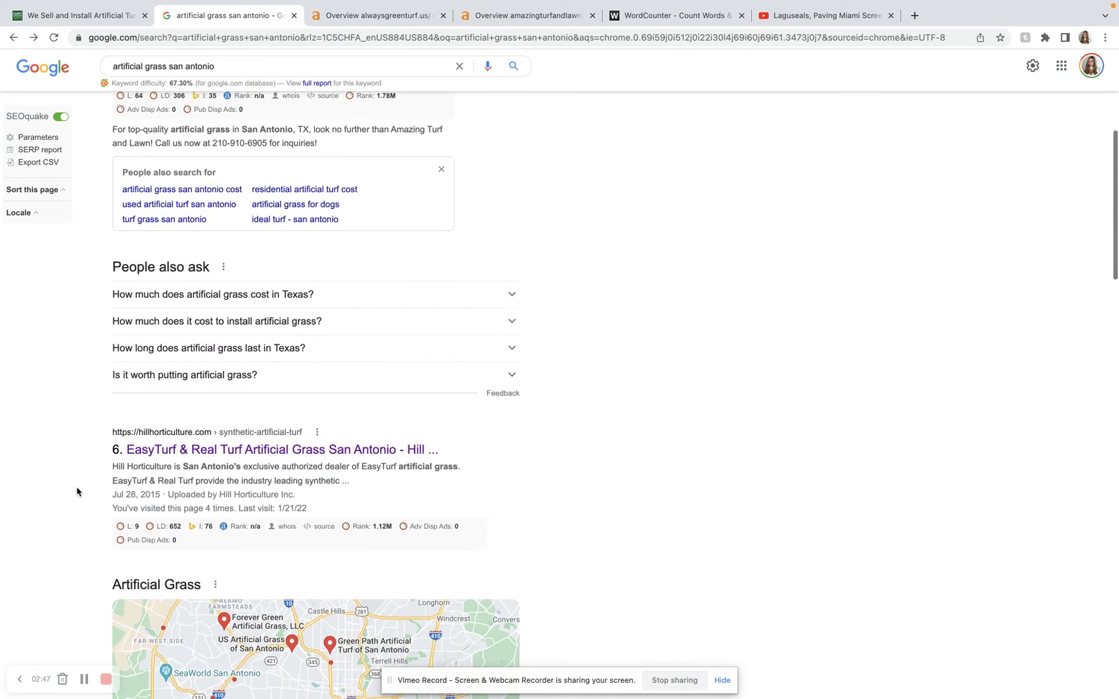
scroll(77, 493, up, 3)
scroll(76, 492, up, 2)
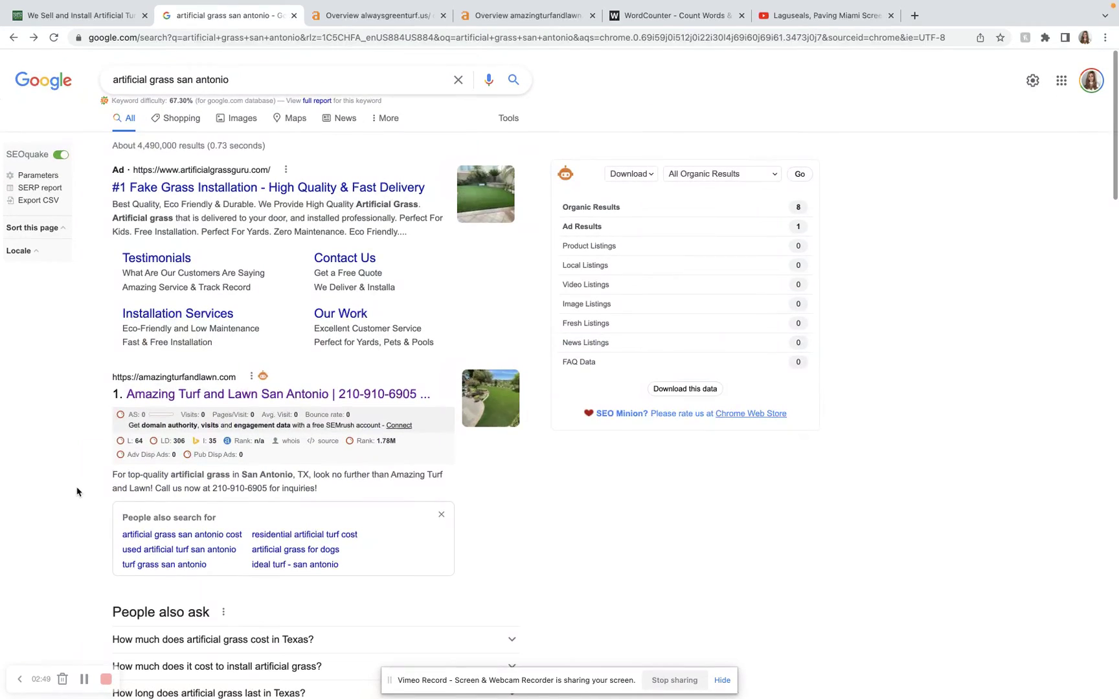
scroll(76, 492, down, 1)
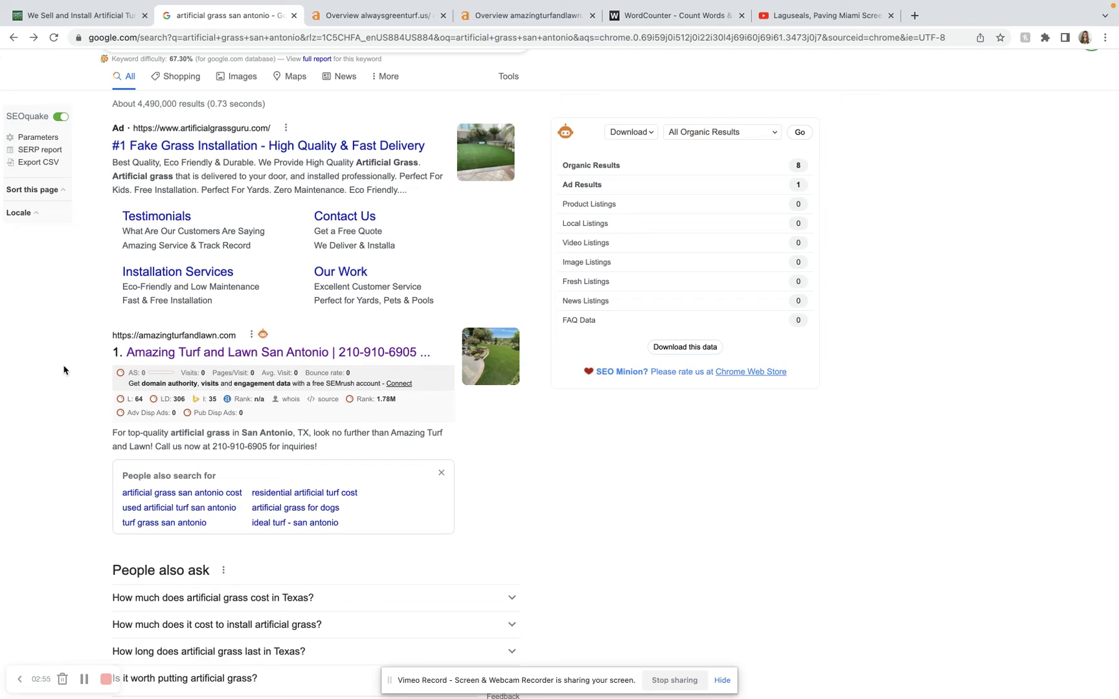
scroll(63, 371, down, 1)
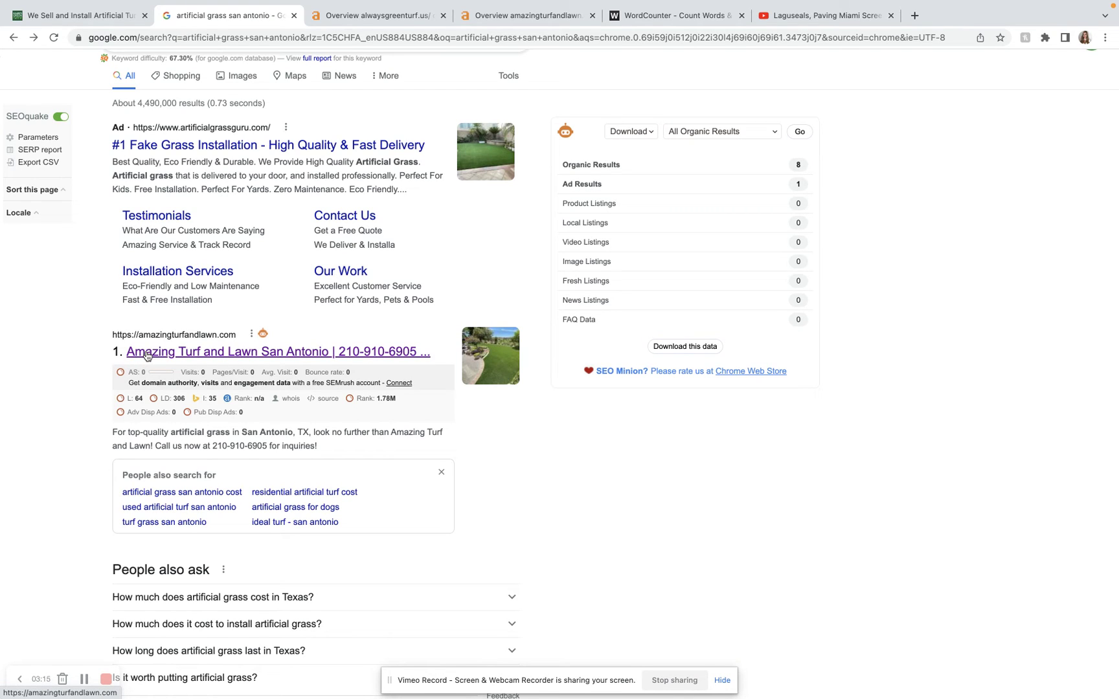
Step: Visit the top organic result, the competitor Amazing Turf and Lawn homepage
click(148, 356)
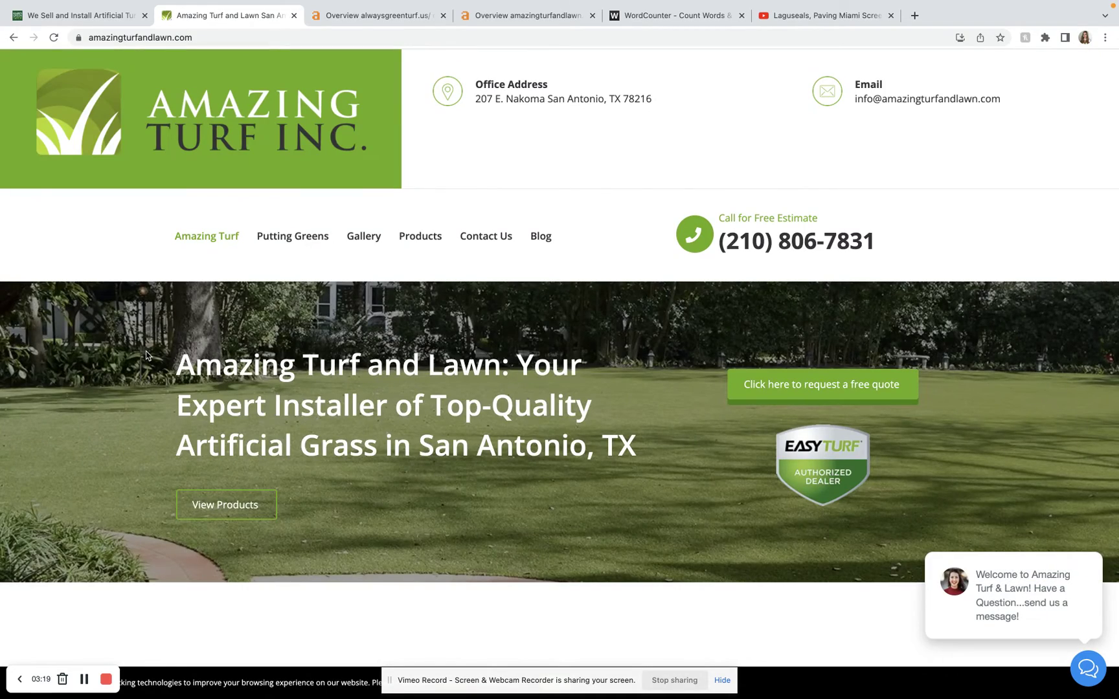
scroll(146, 356, down, 2)
scroll(146, 355, down, 2)
scroll(146, 355, down, 1)
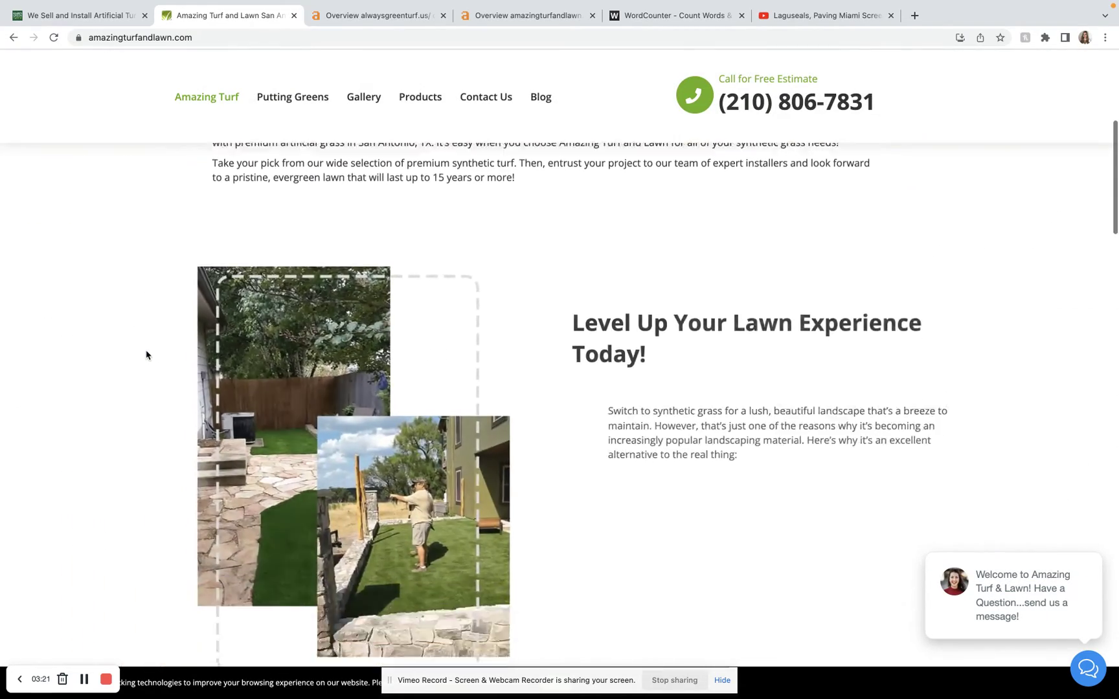
scroll(147, 355, down, 2)
scroll(147, 347, down, 3)
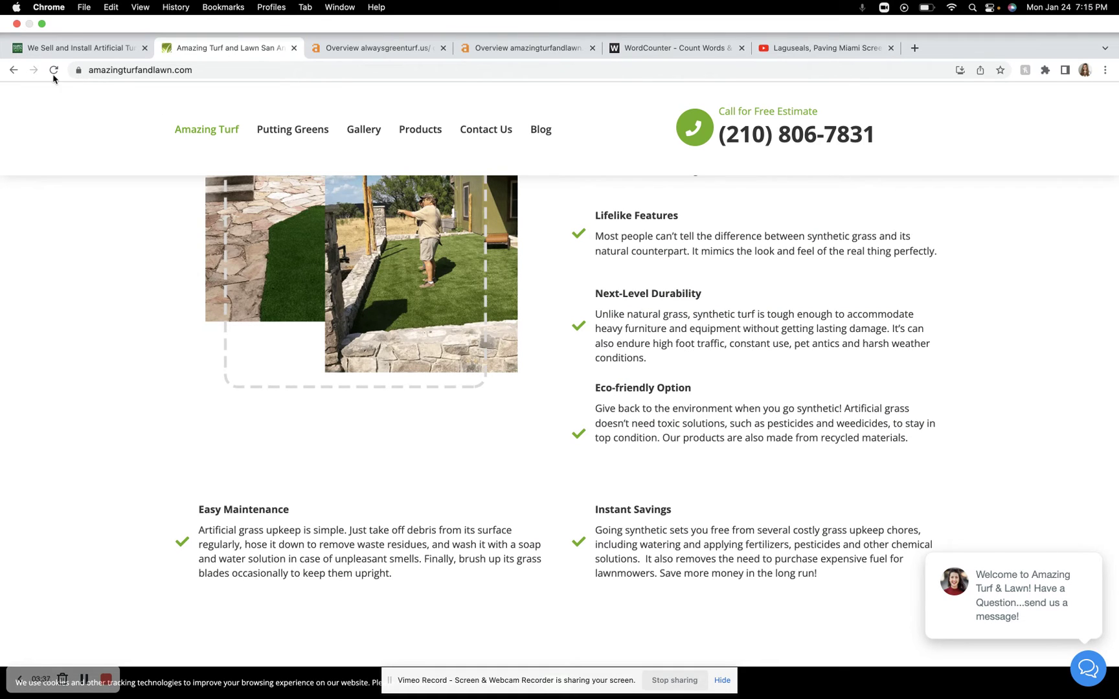
Step: Return to the search results and bring up the Ahrefs overview for alwaysgreenturf.us
click(13, 70)
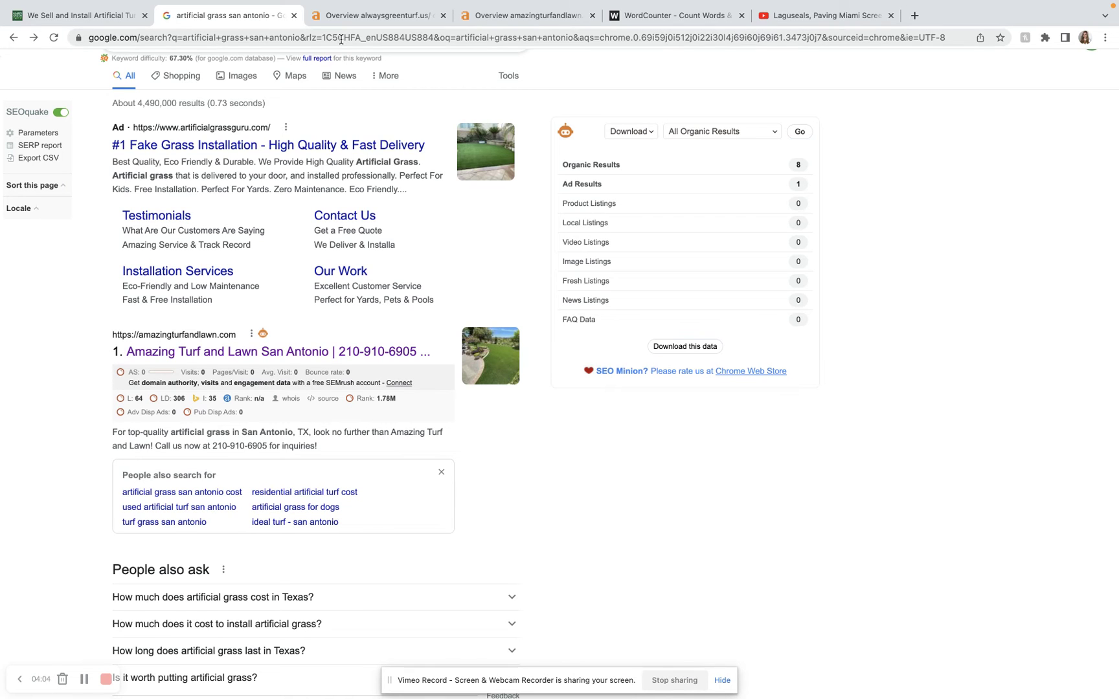
click(367, 16)
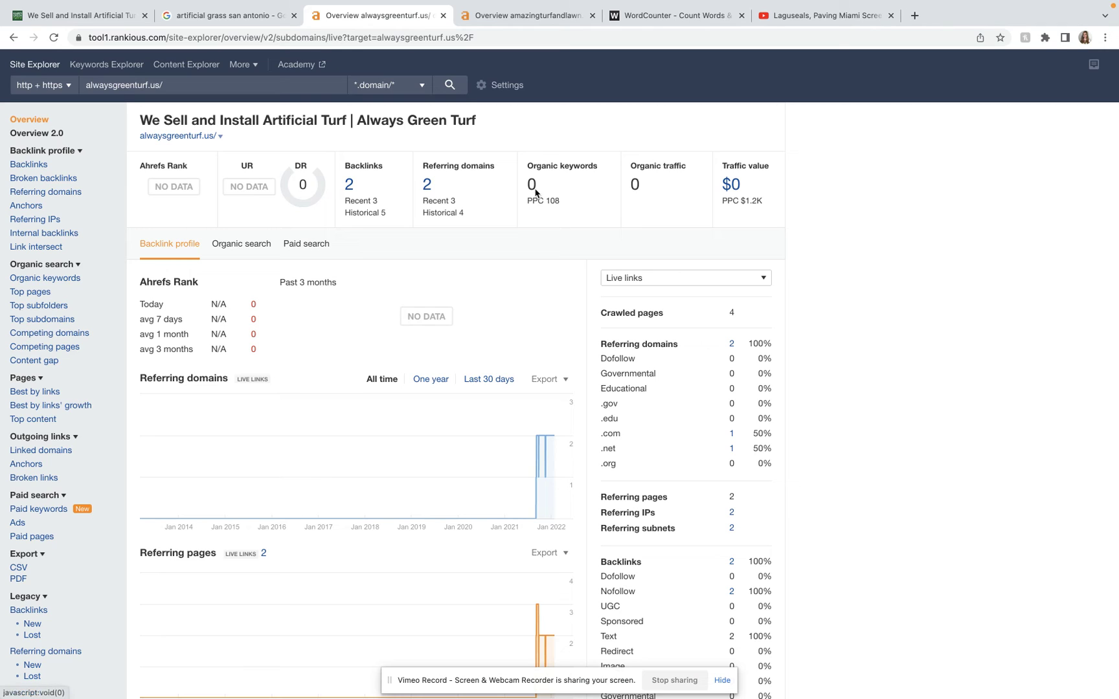
Step: View the amazingturfandlawn.com Ahrefs overview and drill into its 548 organic keywords
click(549, 18)
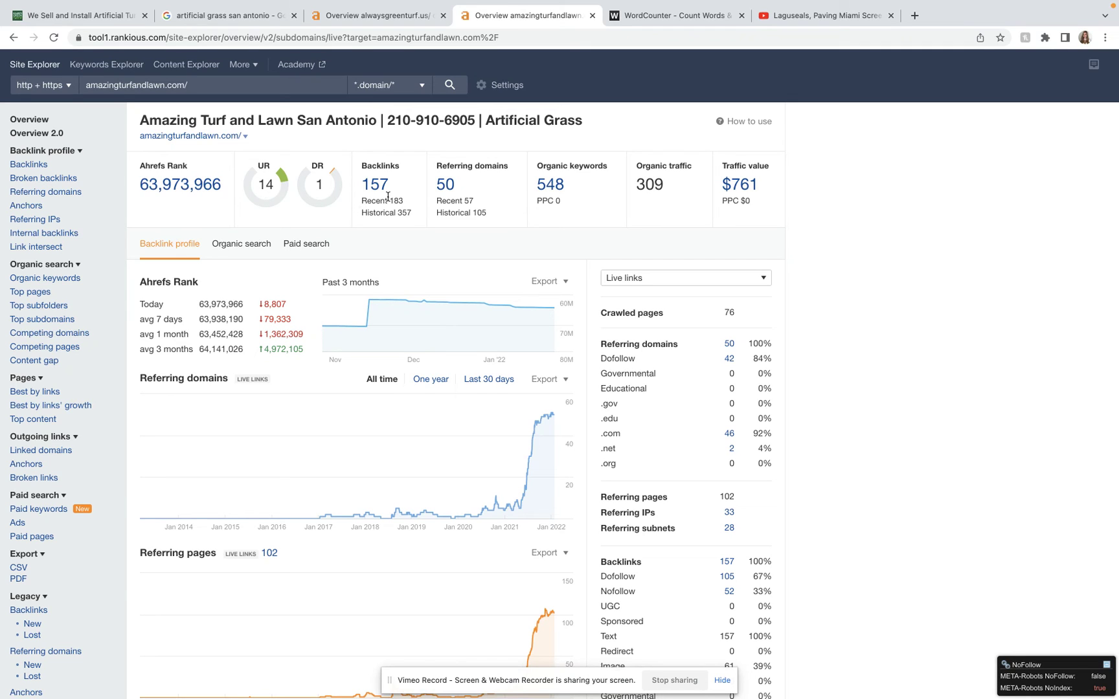
click(542, 190)
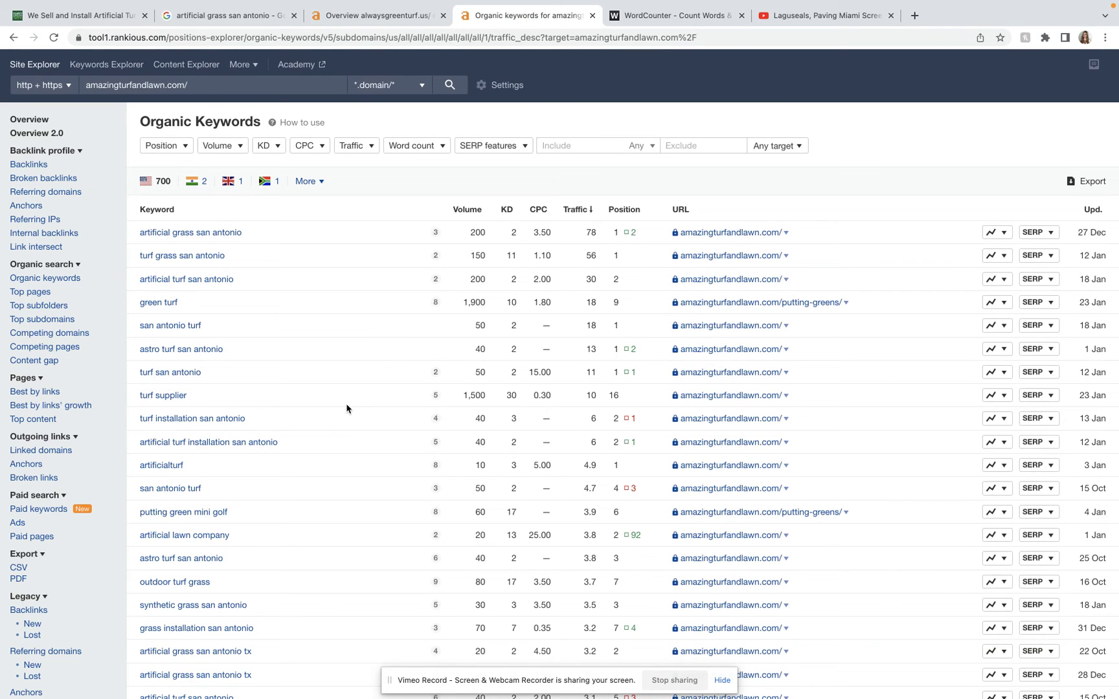
scroll(263, 529, down, 2)
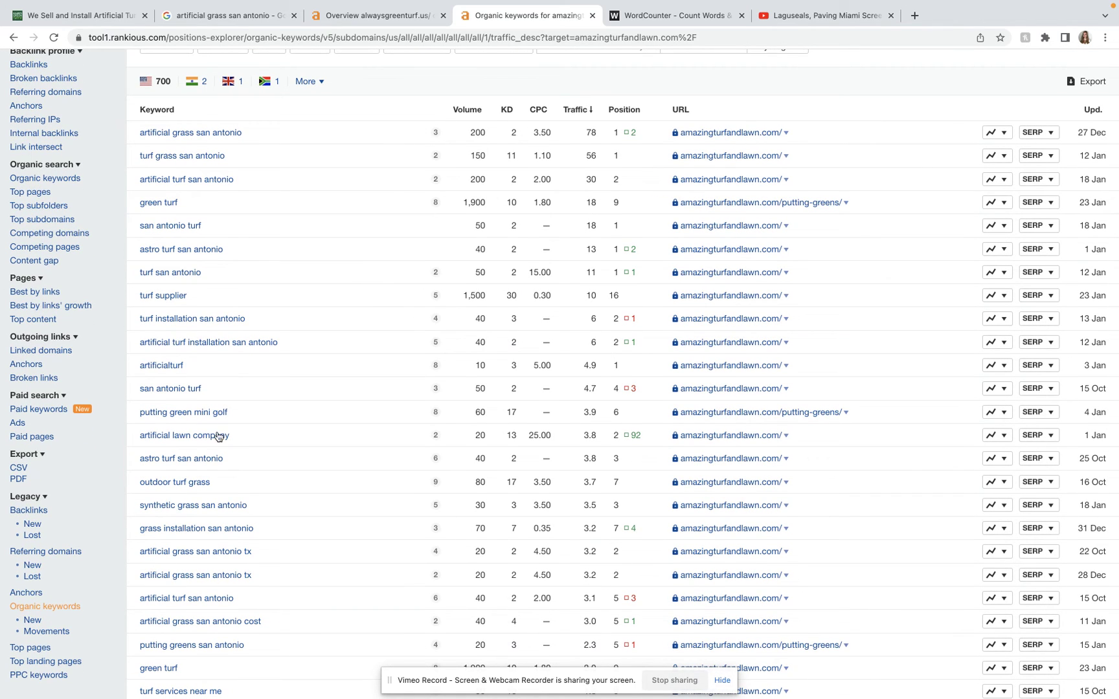
Step: Load the Ahrefs Backlinks report for amazingturfandlawn.com
click(29, 66)
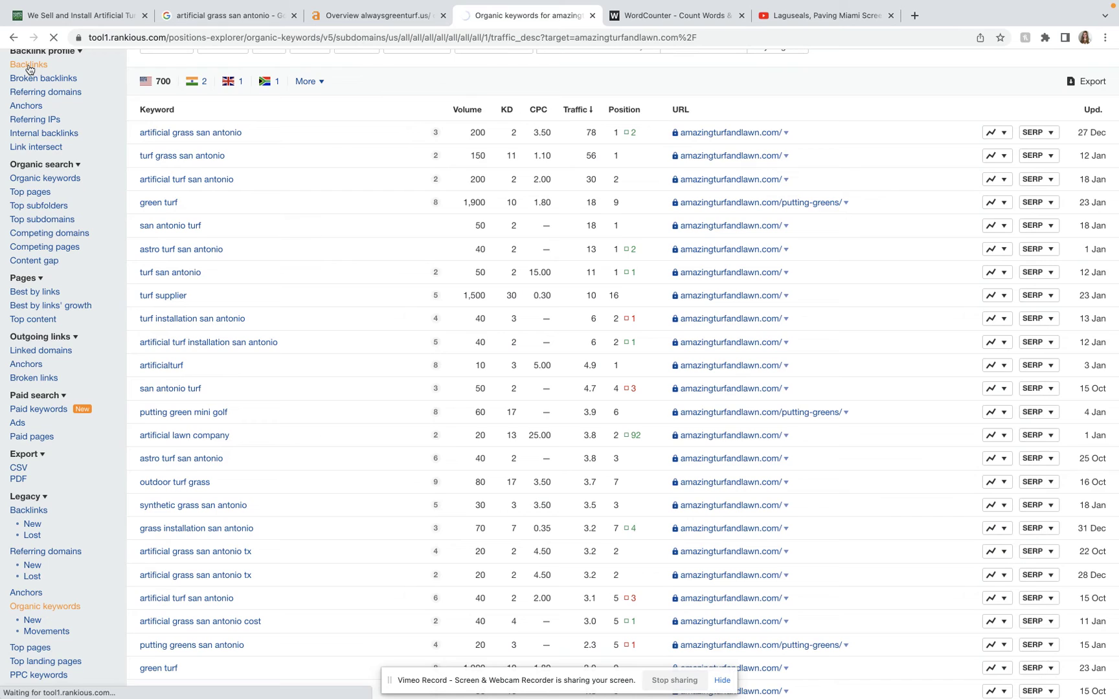